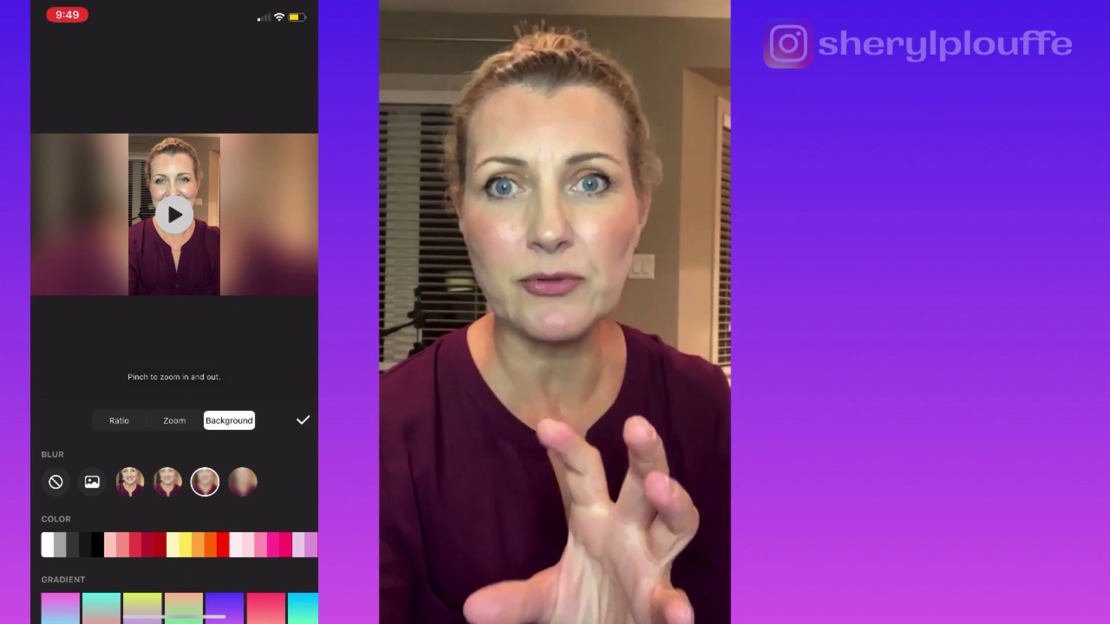
Leave the demo editor and return to InShot's Create New screen (Video, Photo, Collage)
{"action": "left_click", "coordinate": [204, 481]}
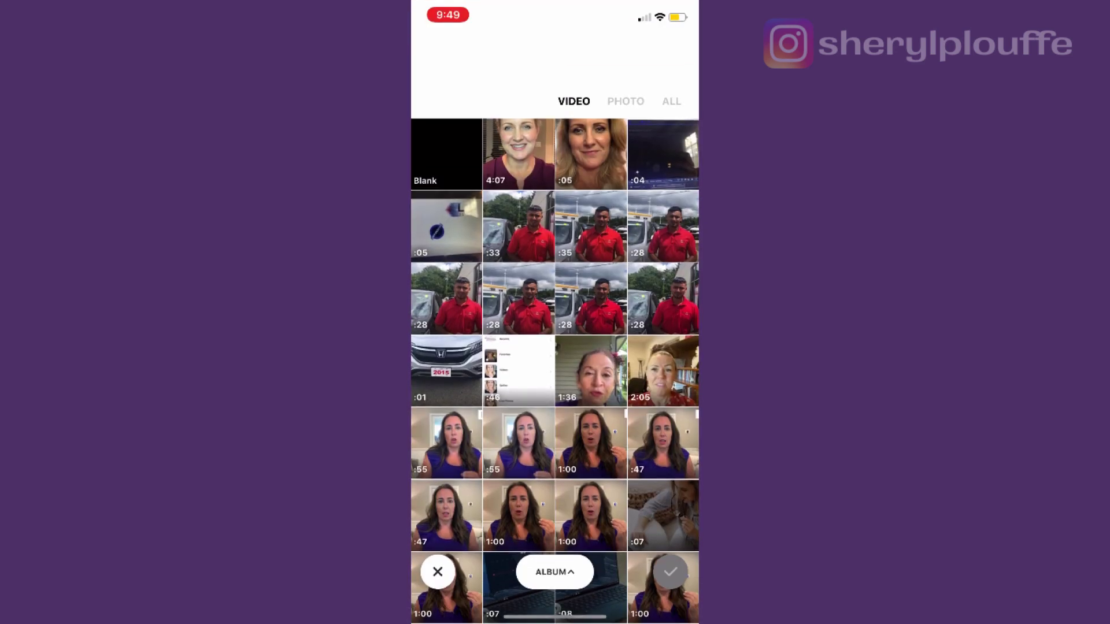
Select the 4:07 vertical clip and import it into a new video project
{"action": "left_click", "coordinate": [517, 153]}
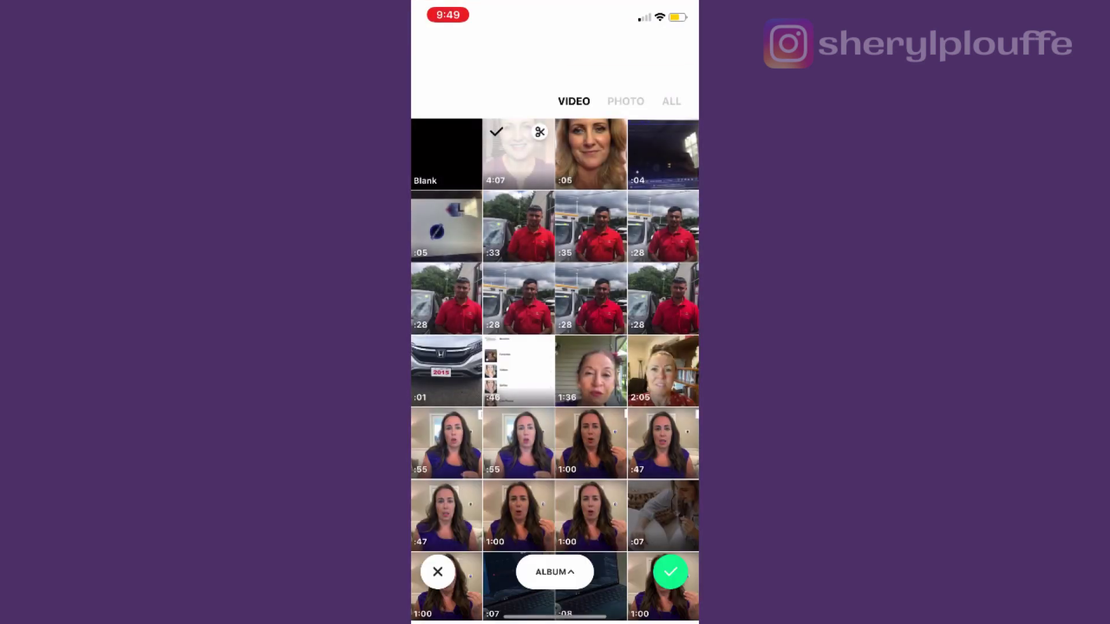
{"action": "left_click", "coordinate": [670, 571]}
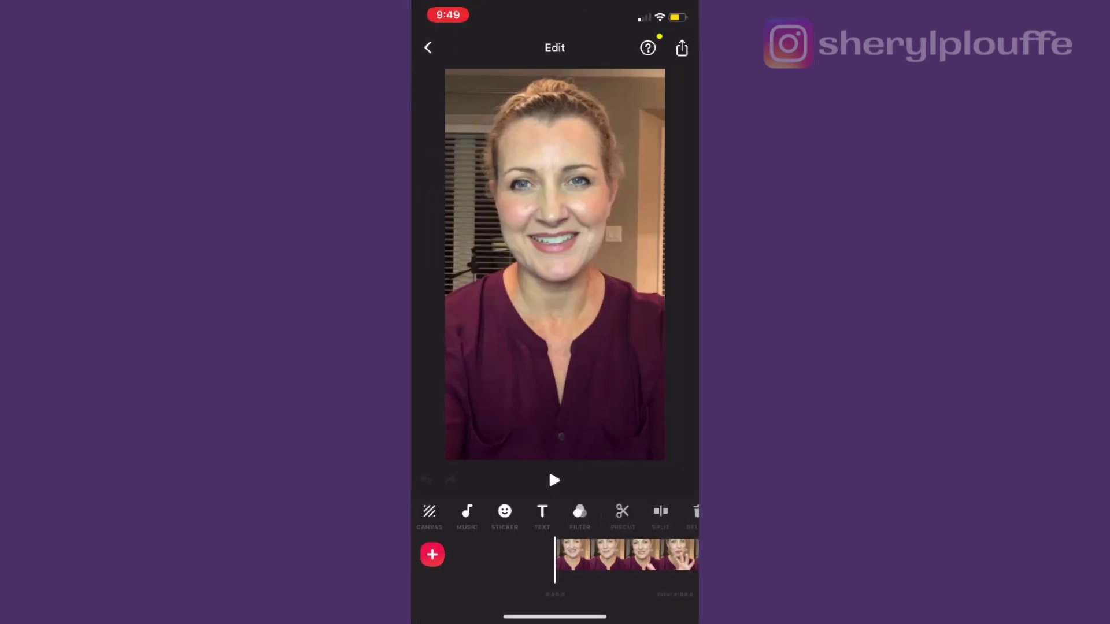
Set the canvas ratio to 16:9 and fill the sides with a deep purple solid colour
{"action": "left_click", "coordinate": [430, 511]}
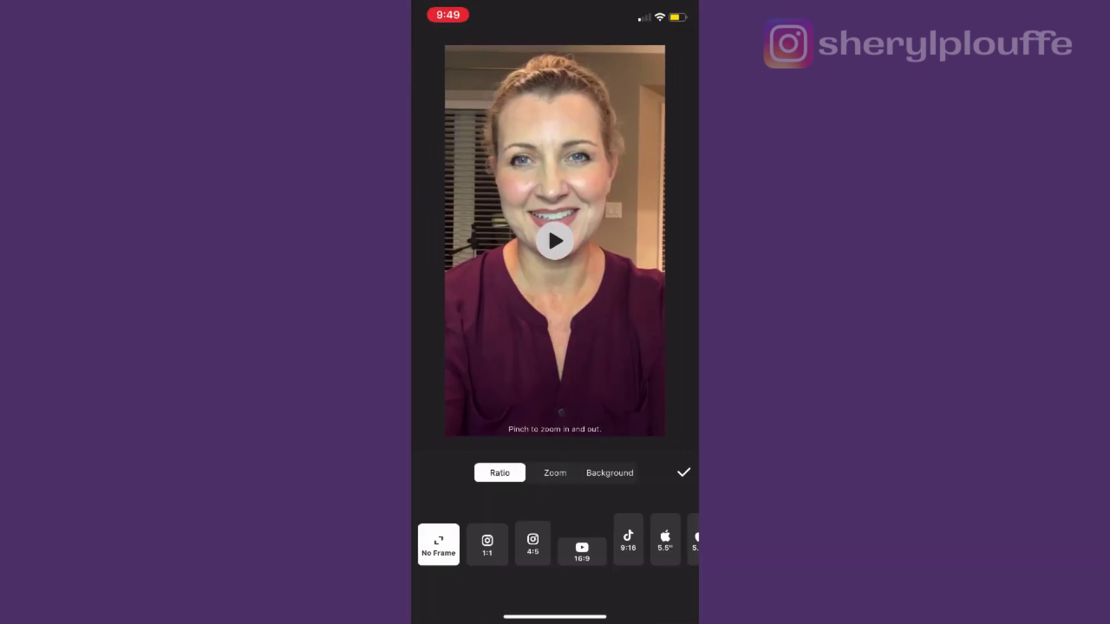
{"action": "left_click", "coordinate": [582, 552]}
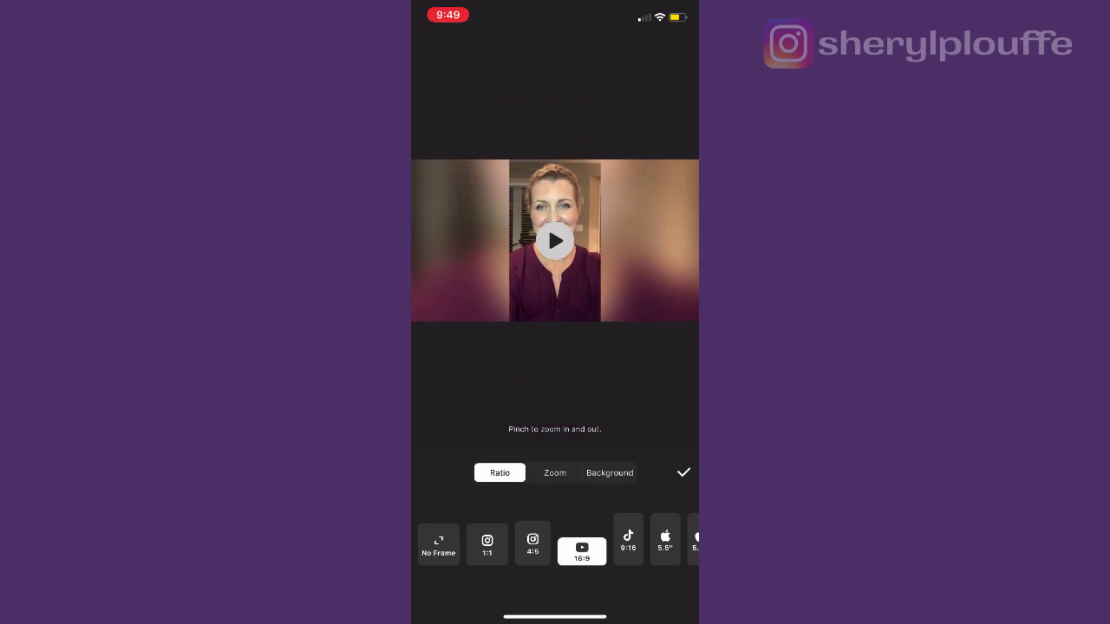
{"action": "left_click", "coordinate": [609, 472]}
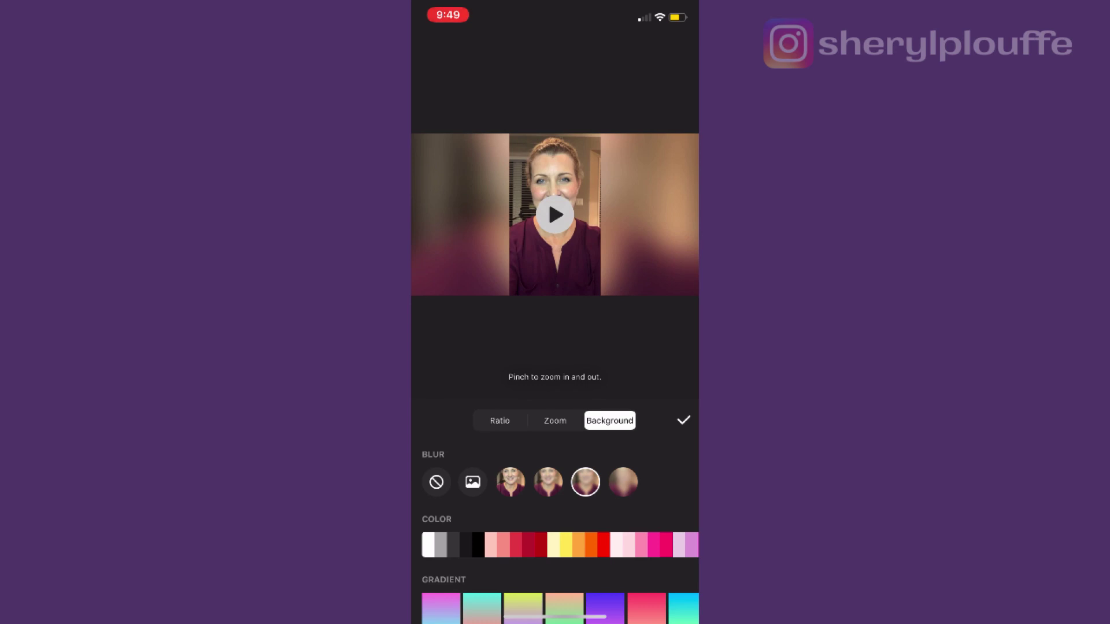
{"action": "left_click", "coordinate": [503, 544]}
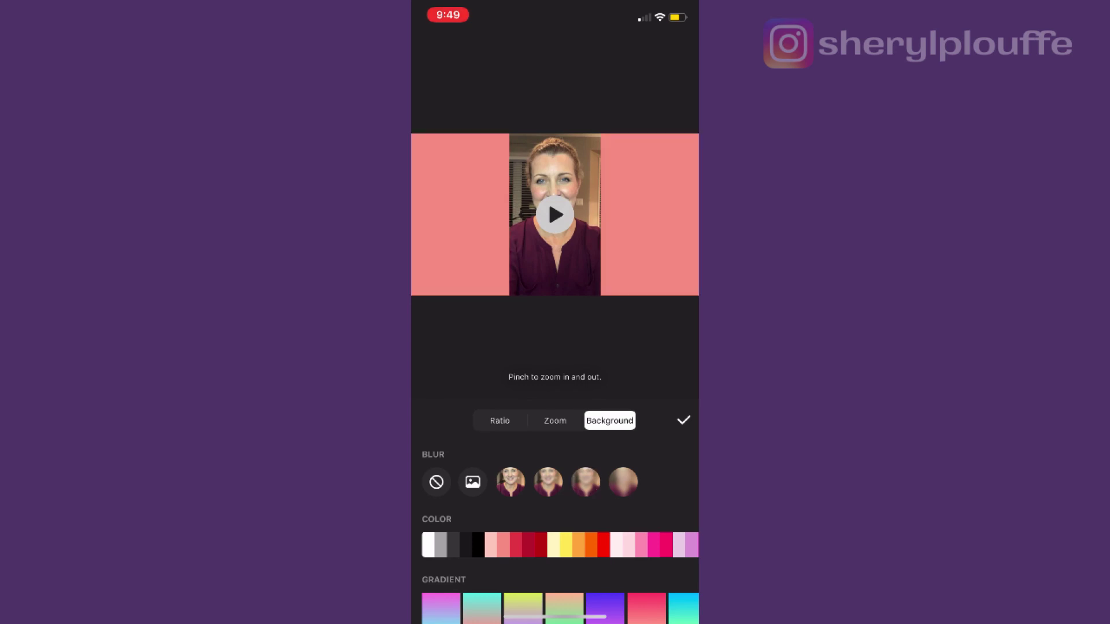
{"action": "left_click", "coordinate": [591, 546]}
{"action": "left_click", "coordinate": [665, 545]}
{"action": "left_click", "coordinate": [691, 544]}
{"action": "left_click_drag", "start_coordinate": [607, 545], "coordinate": [473, 544]}
{"action": "left_click", "coordinate": [583, 545]}
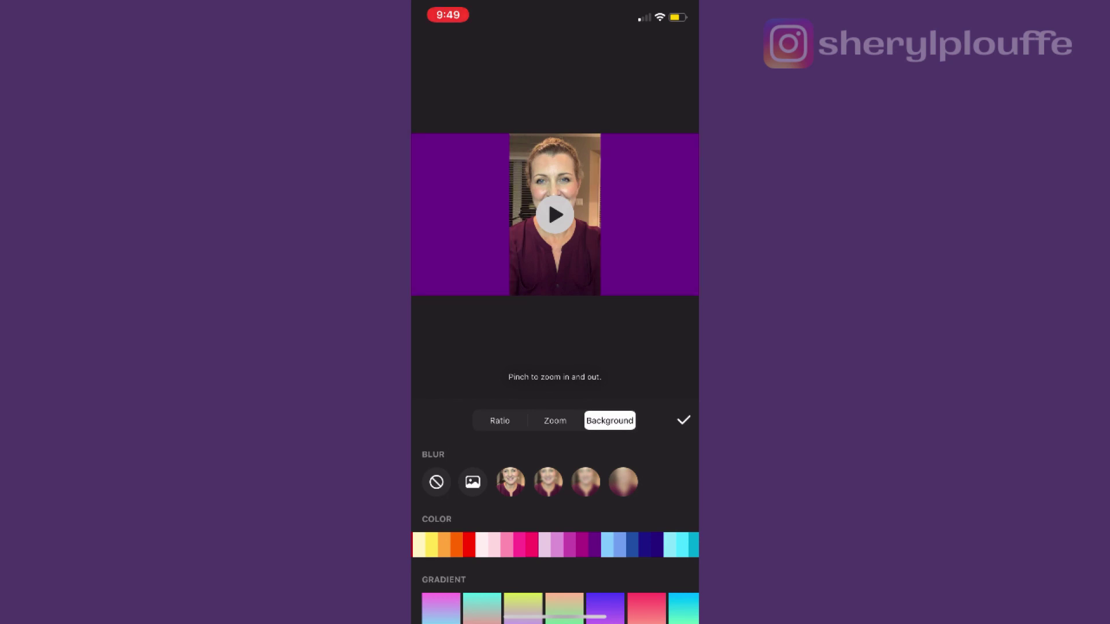
{"action": "scroll", "coordinate": [555, 538], "scroll_direction": "down", "scroll_amount": 3}
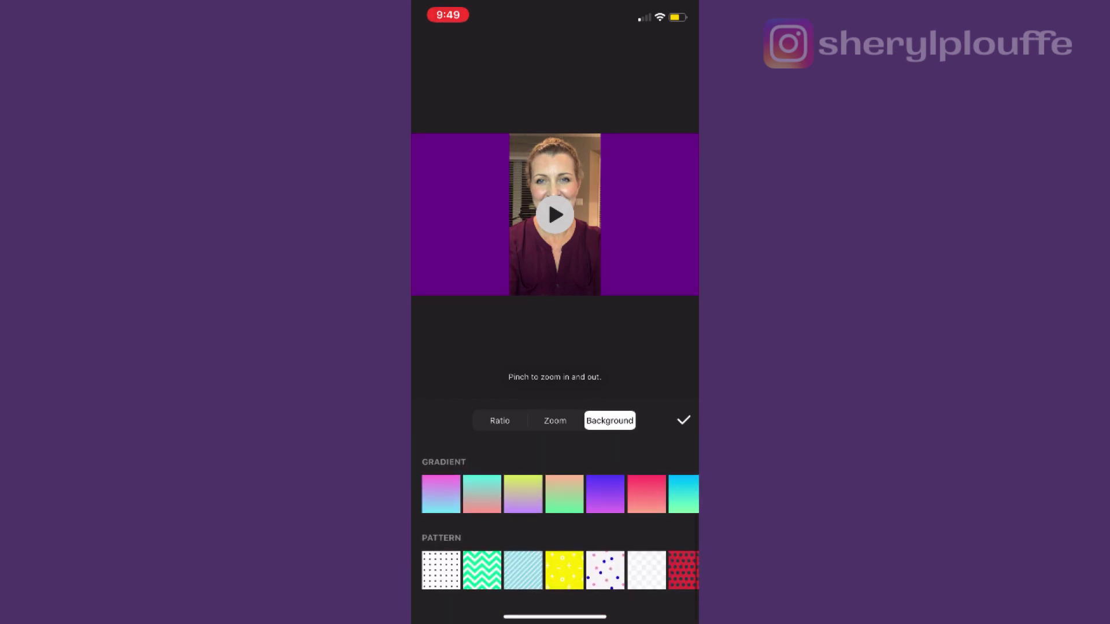
Preview gradient and pattern backgrounds: yellow-lilac, cyan stripes, pink-blue dots, light checkerboard
{"action": "left_click", "coordinate": [606, 494]}
{"action": "left_click", "coordinate": [684, 495]}
{"action": "left_click", "coordinate": [524, 494]}
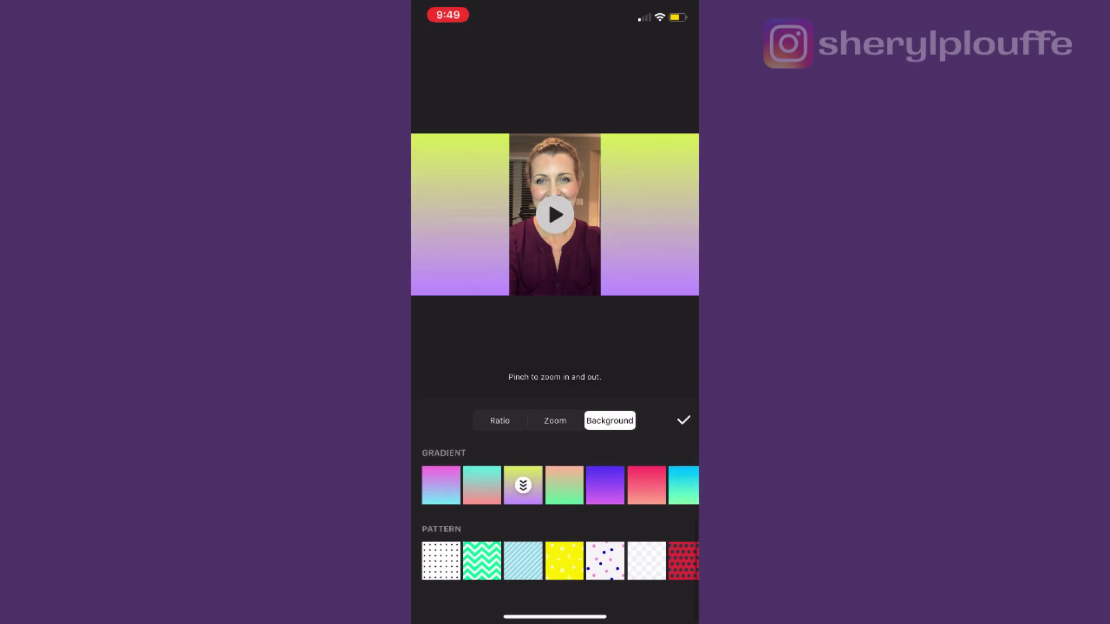
{"action": "left_click", "coordinate": [523, 571]}
{"action": "left_click", "coordinate": [606, 570]}
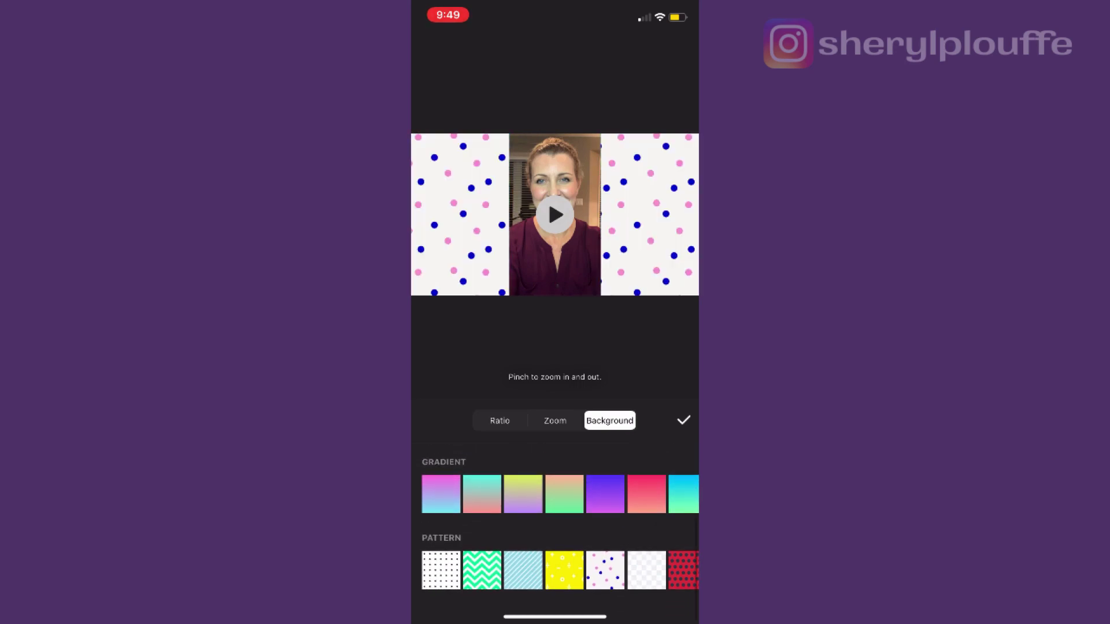
{"action": "left_click", "coordinate": [646, 570]}
{"action": "scroll", "coordinate": [556, 533], "scroll_direction": "up", "scroll_amount": 3}
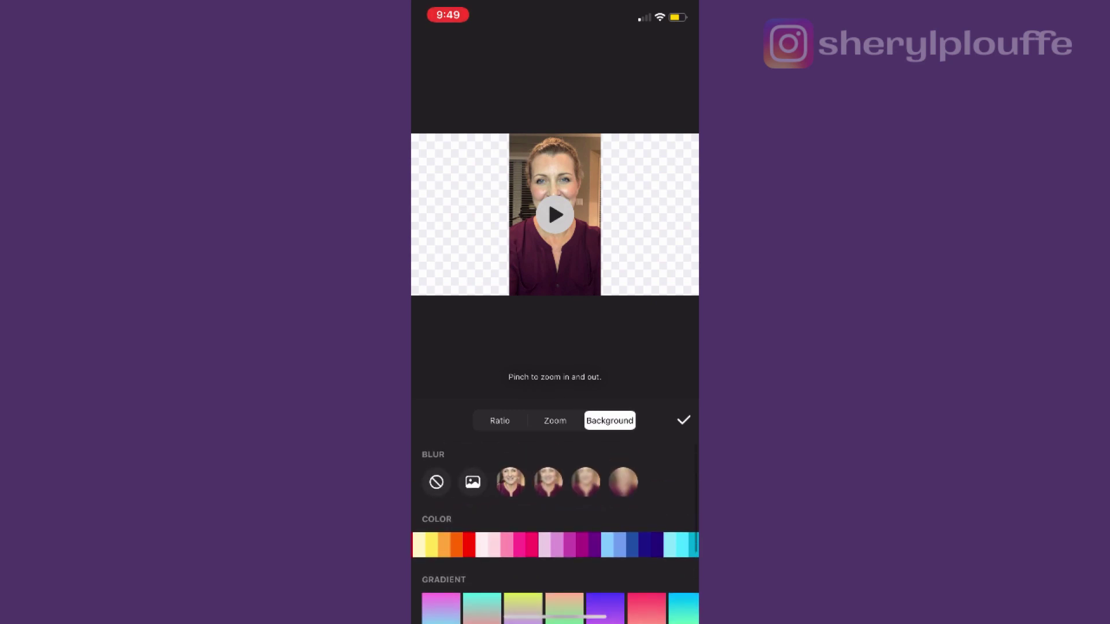
Apply the purple gradient backdrop and confirm the canvas settings
{"action": "left_click", "coordinate": [582, 545]}
{"action": "scroll", "coordinate": [555, 533], "scroll_direction": "down", "scroll_amount": 2}
{"action": "left_click", "coordinate": [606, 546]}
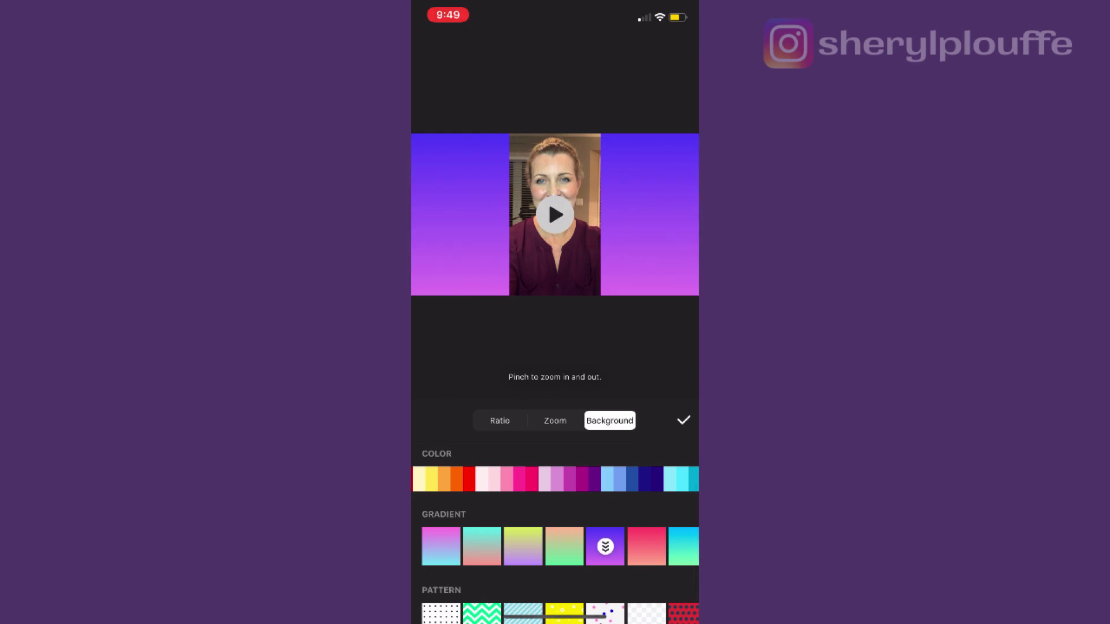
{"action": "left_click", "coordinate": [683, 420]}
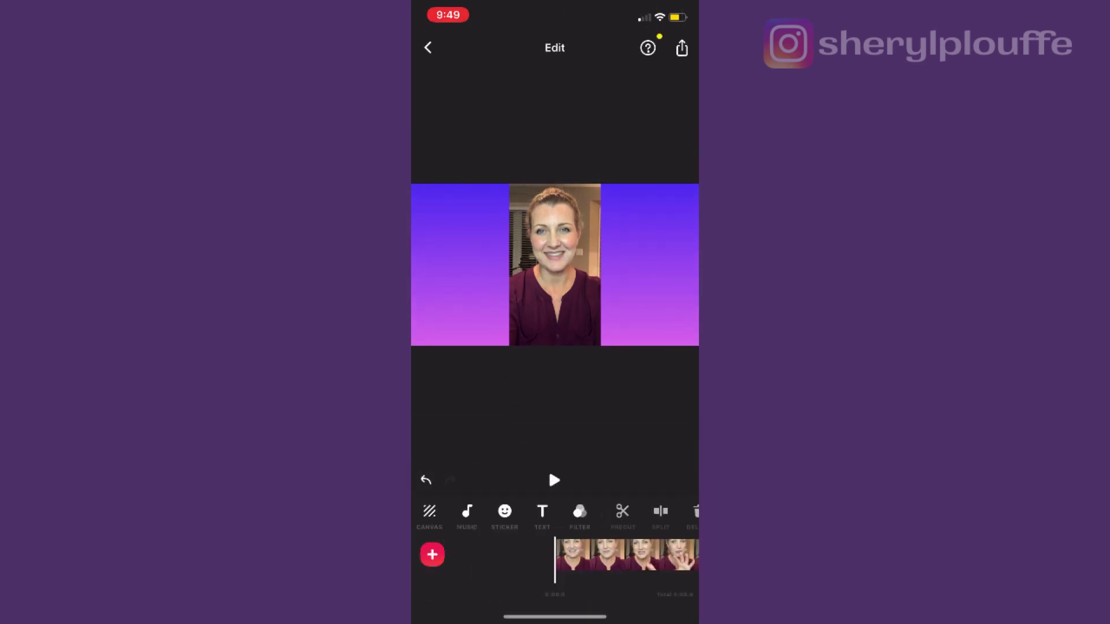
Scrub through the clip, then save the 16:9 gradient-background video to the phone
{"action": "left_click_drag", "start_coordinate": [624, 555], "coordinate": [486, 555]}
{"action": "left_click_drag", "start_coordinate": [607, 556], "coordinate": [555, 555]}
{"action": "left_click", "coordinate": [681, 48]}
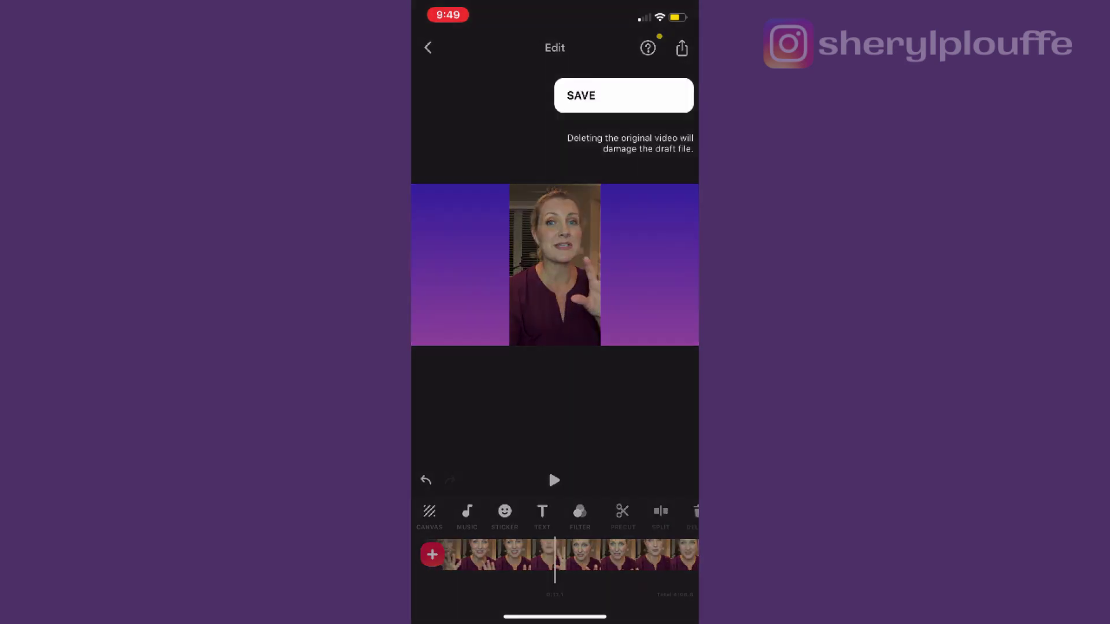
{"action": "left_click", "coordinate": [608, 95]}
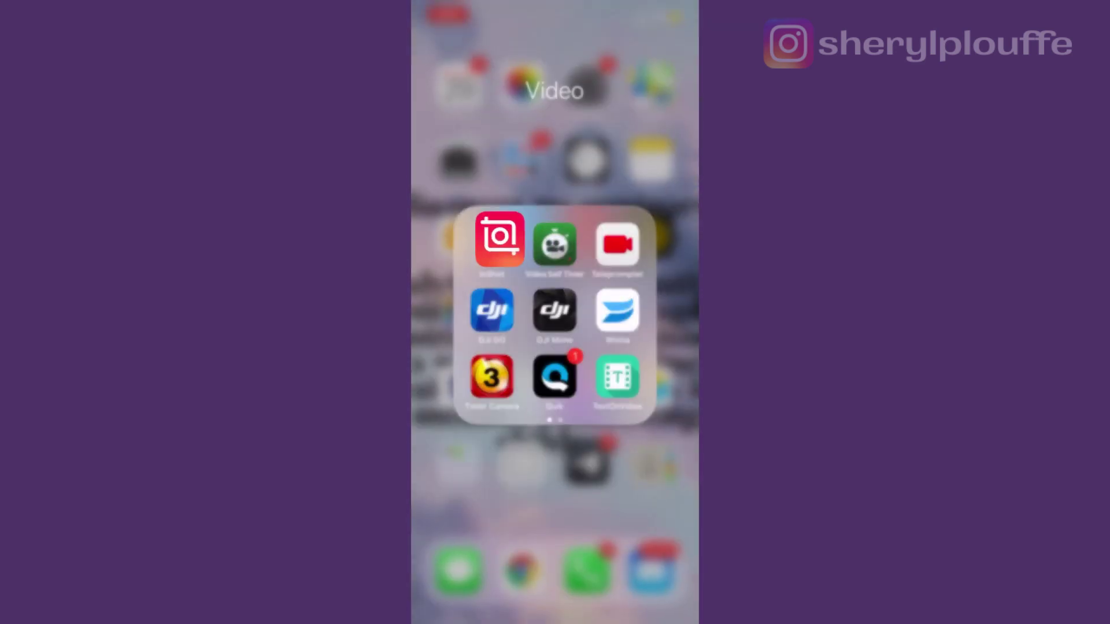
{"action": "key", "text": "super"}
Launch YouTube from the Social Media folder and open your channel's create options
{"action": "left_click", "coordinate": [522, 155]}
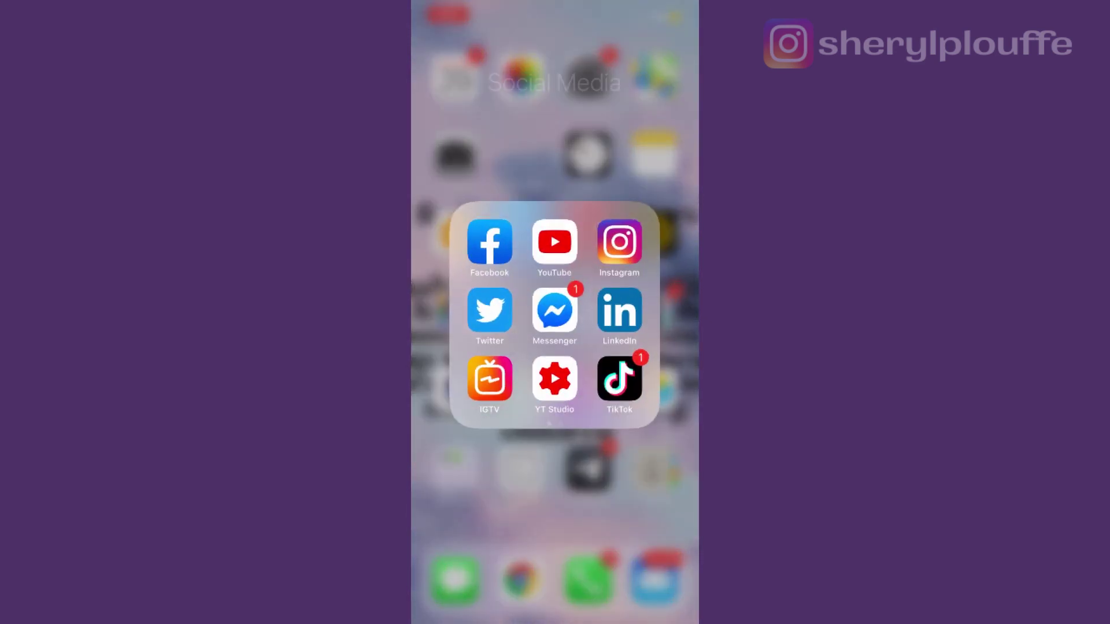
{"action": "left_click", "coordinate": [555, 240]}
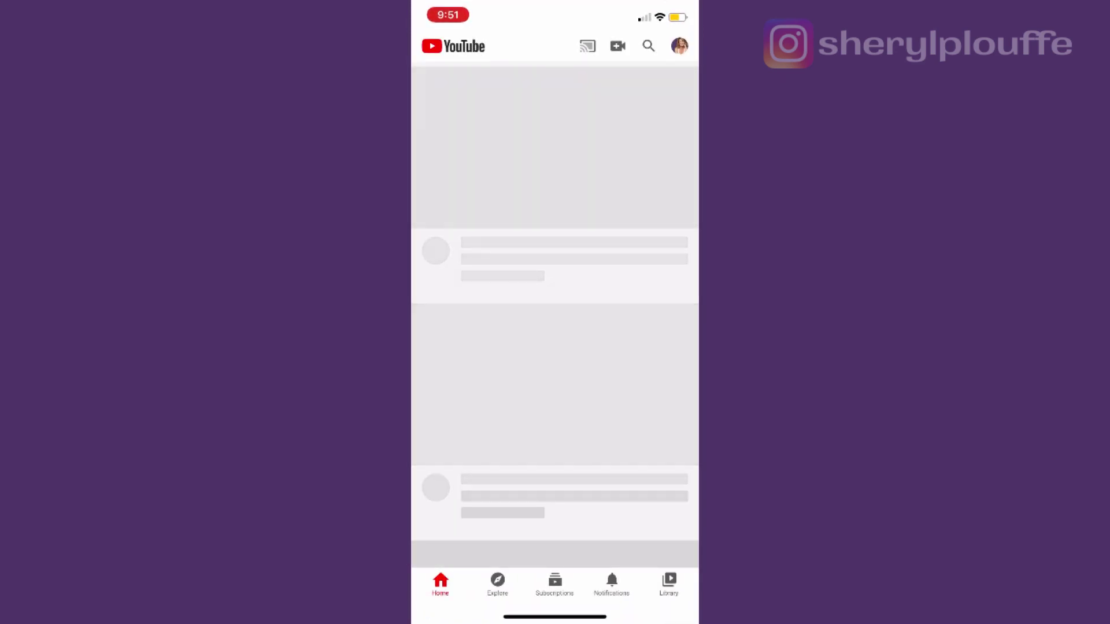
{"action": "left_click", "coordinate": [679, 46]}
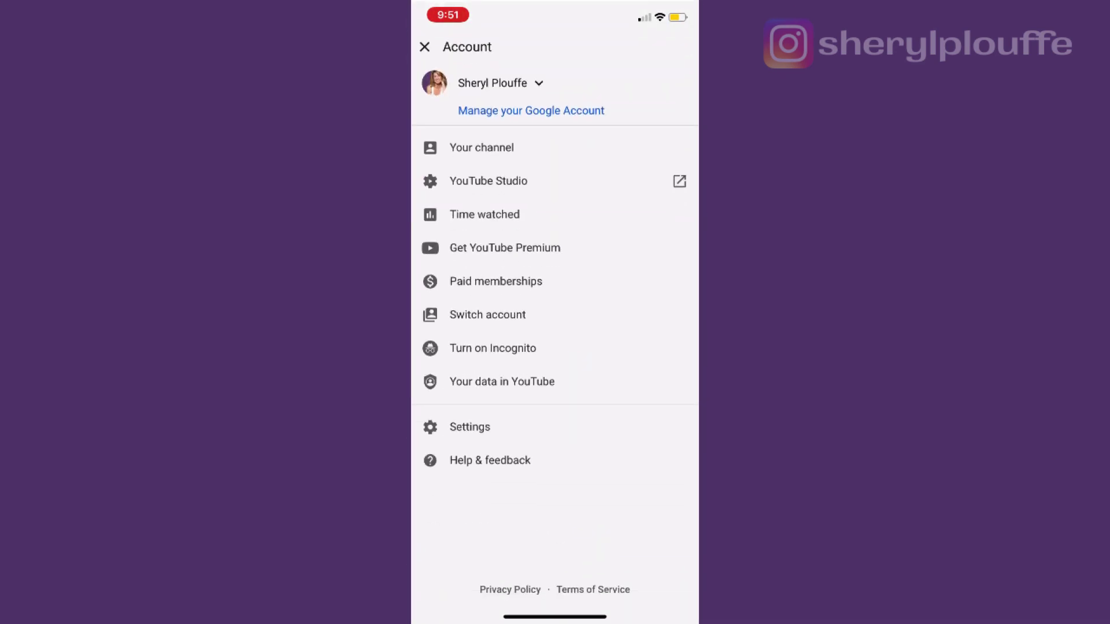
{"action": "left_click", "coordinate": [424, 44]}
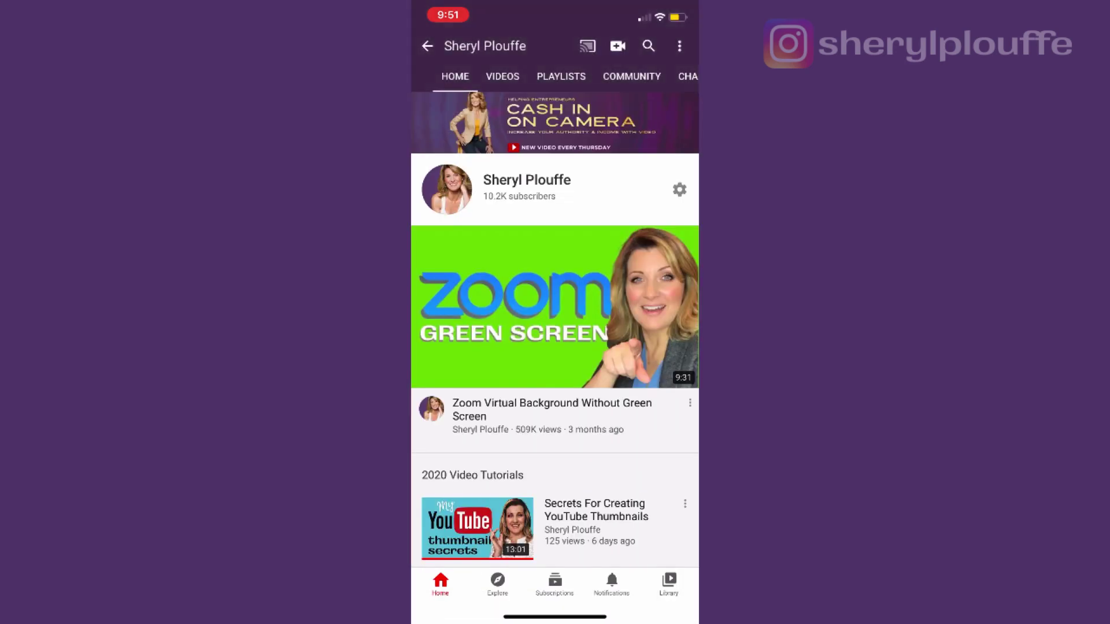
{"action": "left_click", "coordinate": [617, 46]}
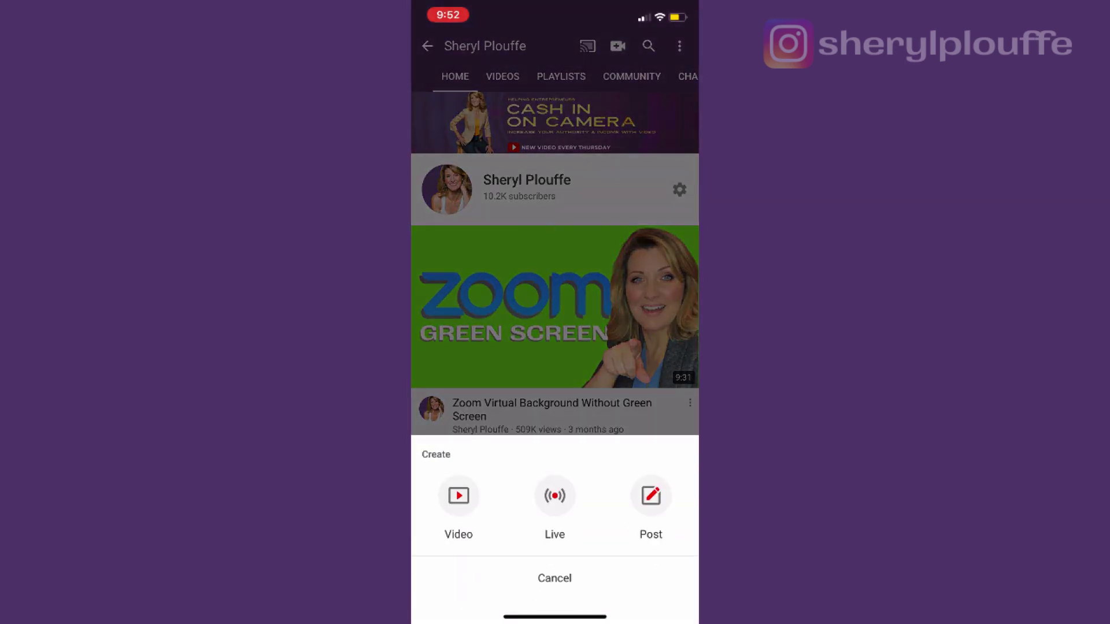
Choose the purple-backdrop 4:07 video for upload and accept the trim
{"action": "left_click", "coordinate": [459, 503]}
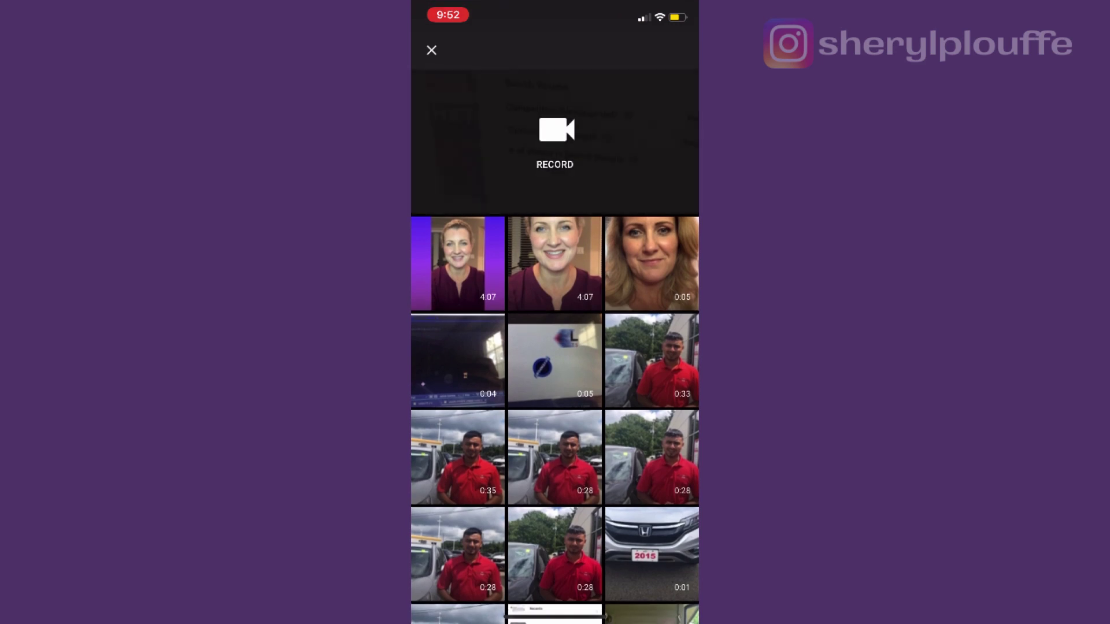
{"action": "left_click", "coordinate": [458, 263]}
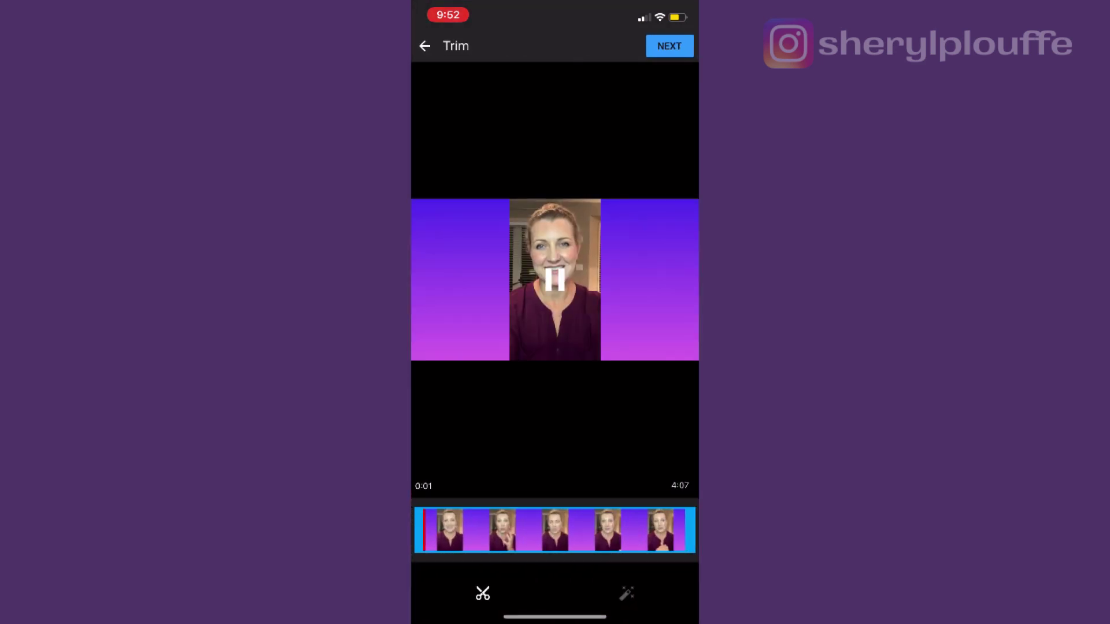
{"action": "left_click", "coordinate": [668, 46]}
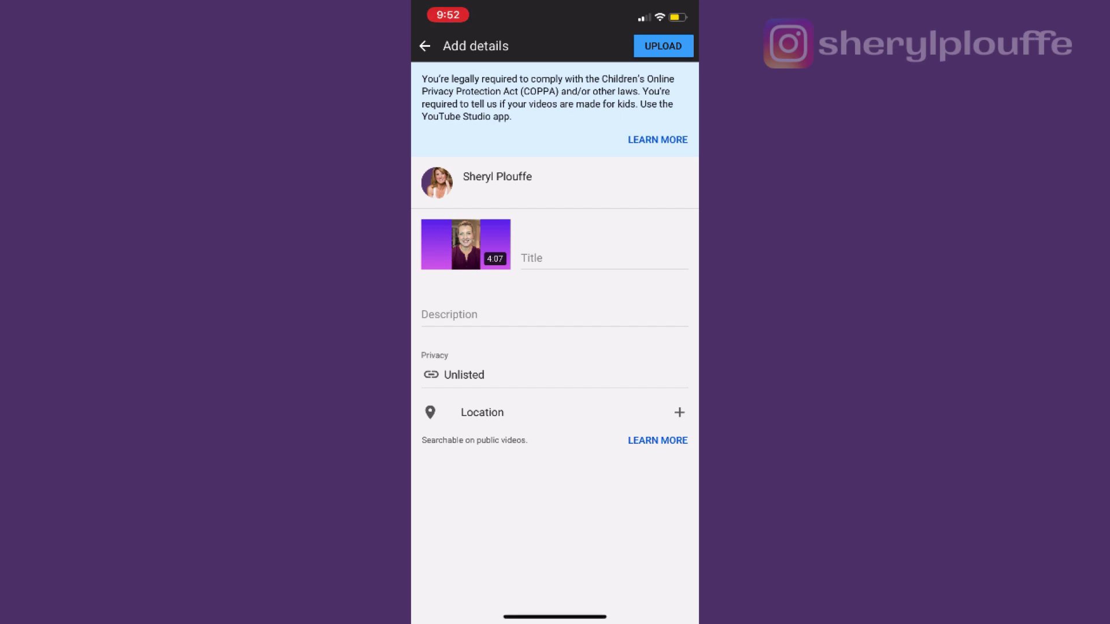
{"action": "left_click", "coordinate": [590, 257]}
{"action": "left_click", "coordinate": [521, 150]}
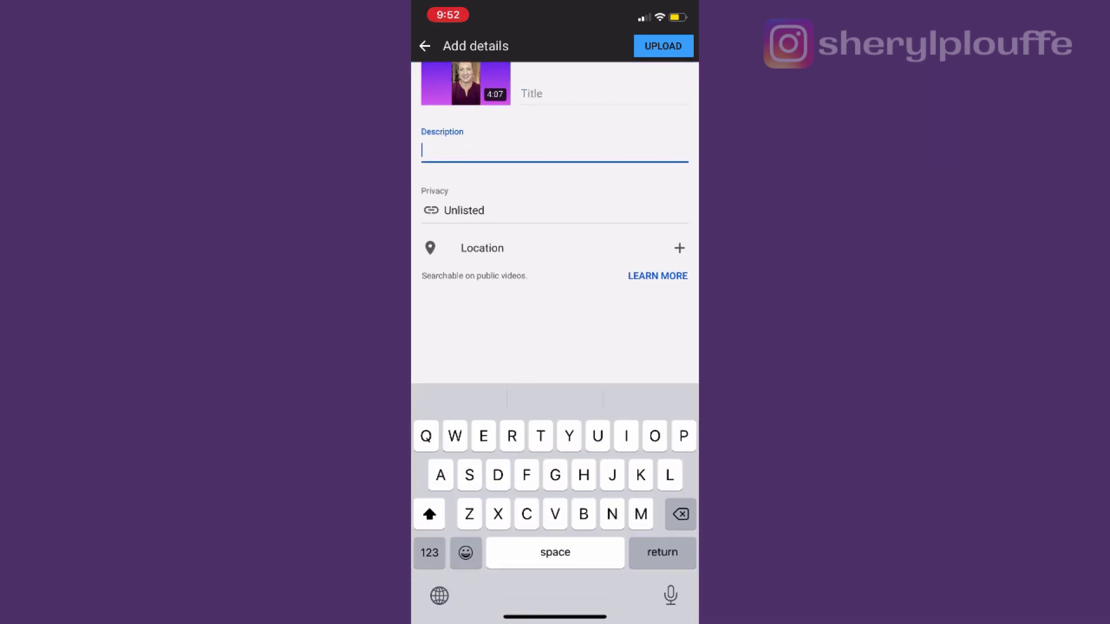
{"action": "scroll", "coordinate": [555, 343], "scroll_direction": "up", "scroll_amount": 3}
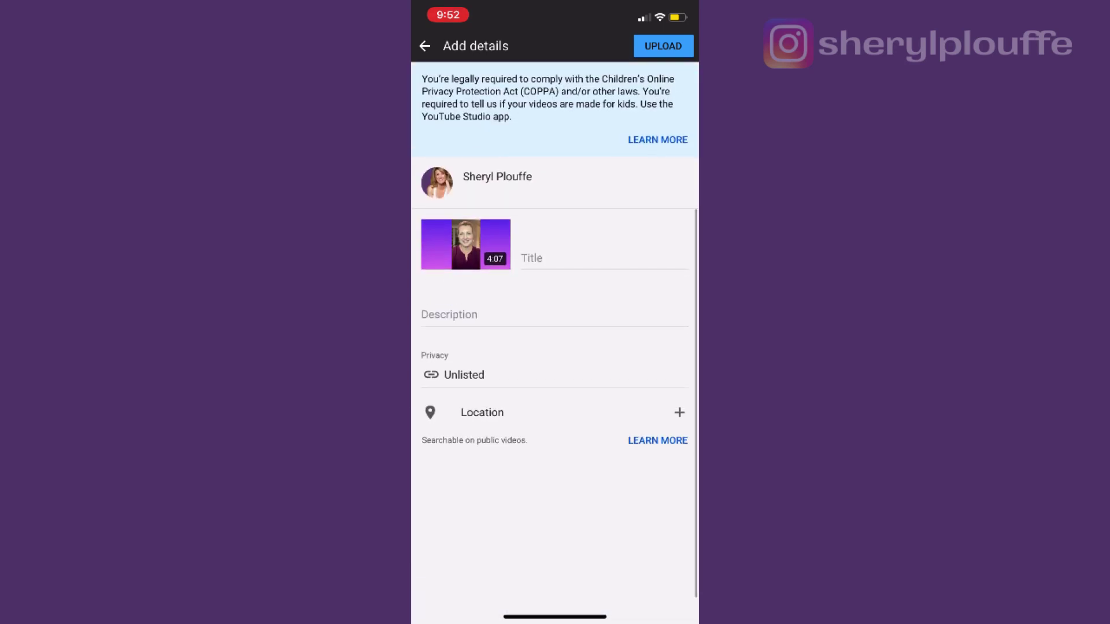